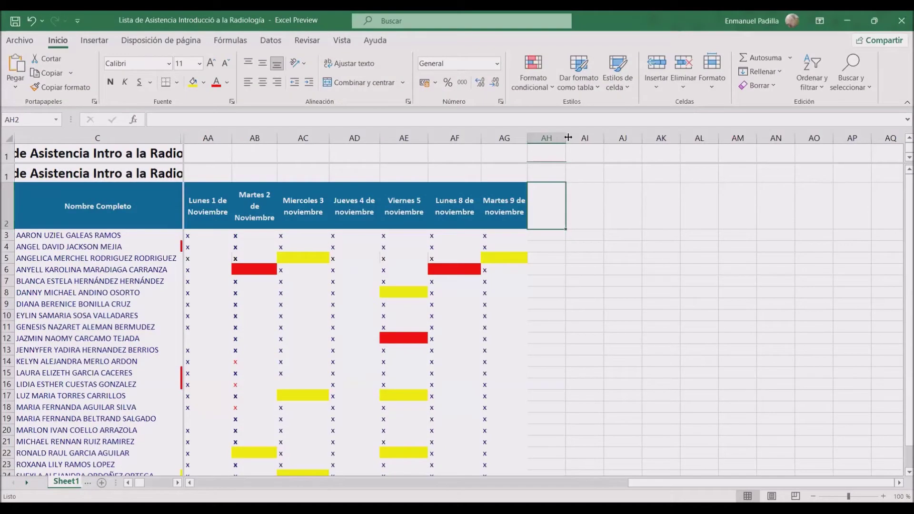
Widen column AH slightly and enter the header "Miercoles 10 noviembre" in AH2, beside the Martes 9 header
left_click_drag(567, 137, 577, 137)
left_click(498, 224)
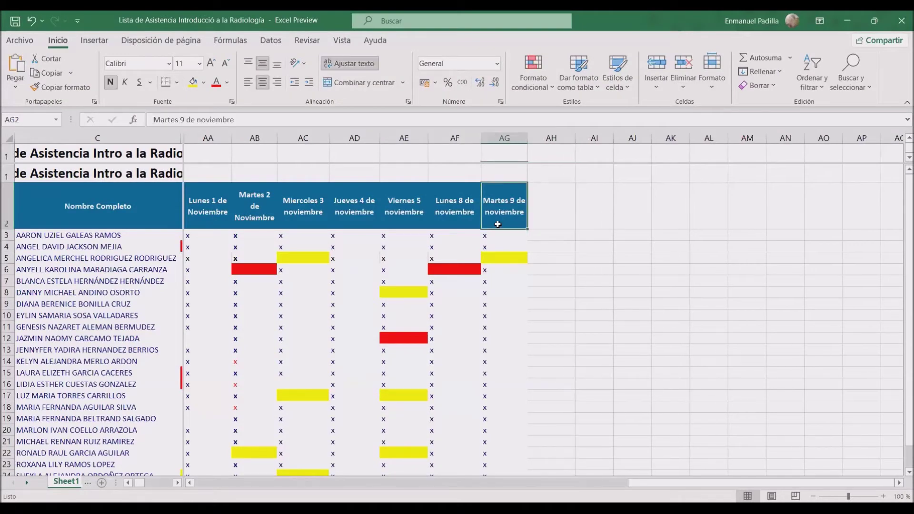
left_click(566, 205)
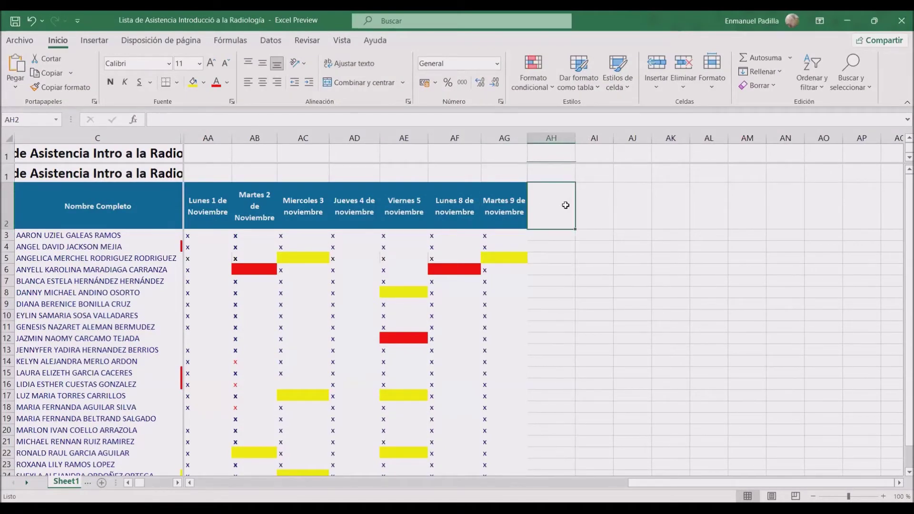
type("Miercoles 10 novi")
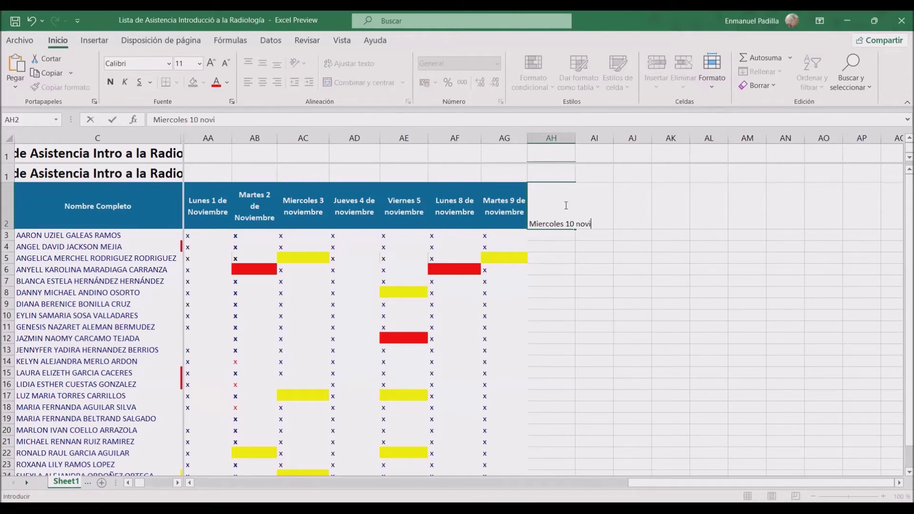
type("embre")
key("ctrl+Return")
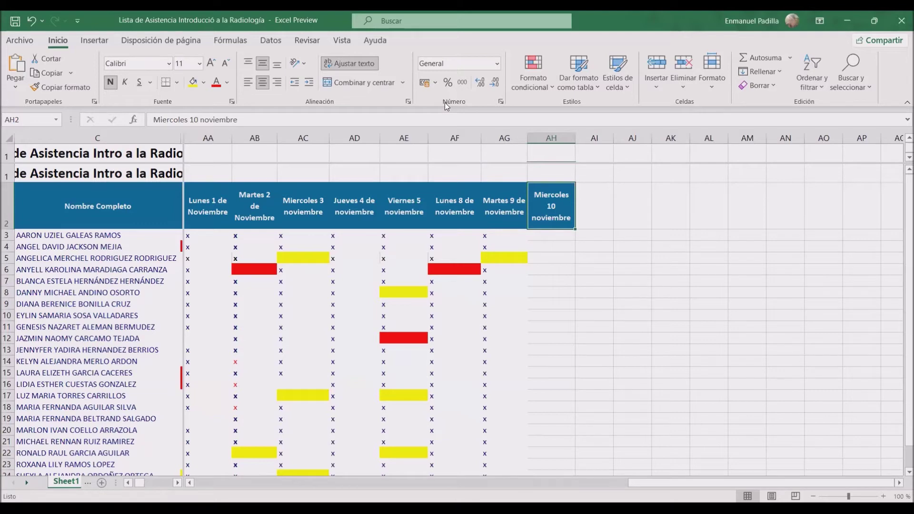
Mark attendance with "x" in cells AH3 through AH7 under the Miercoles 10 noviembre header
left_click(551, 238)
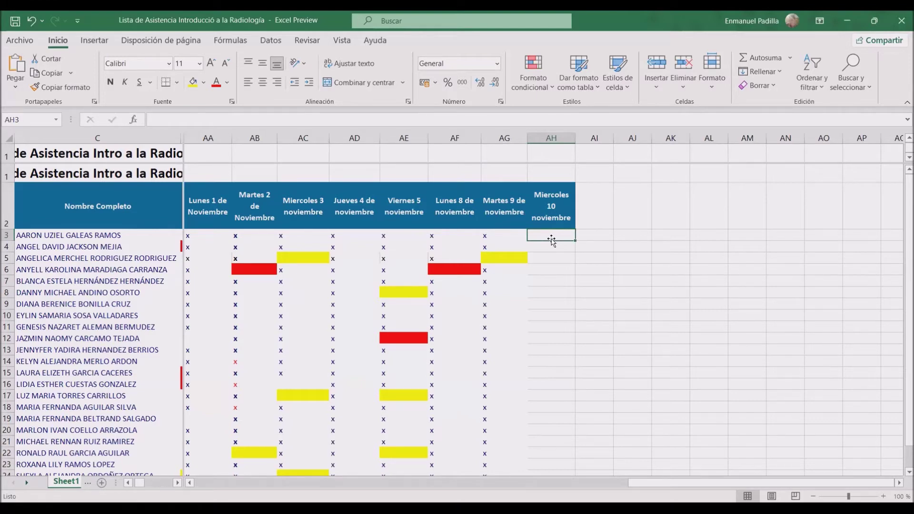
key("Down")
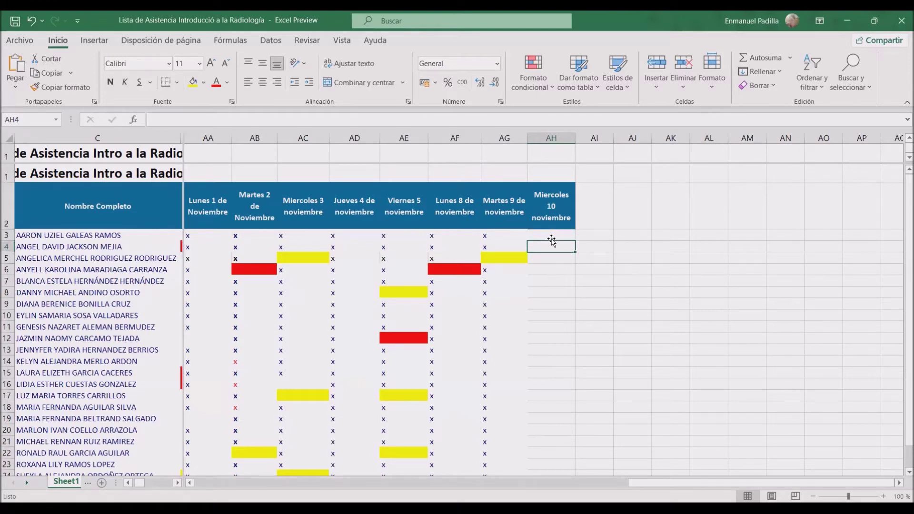
key("Up")
type("x")
key("Return")
left_click(528, 255)
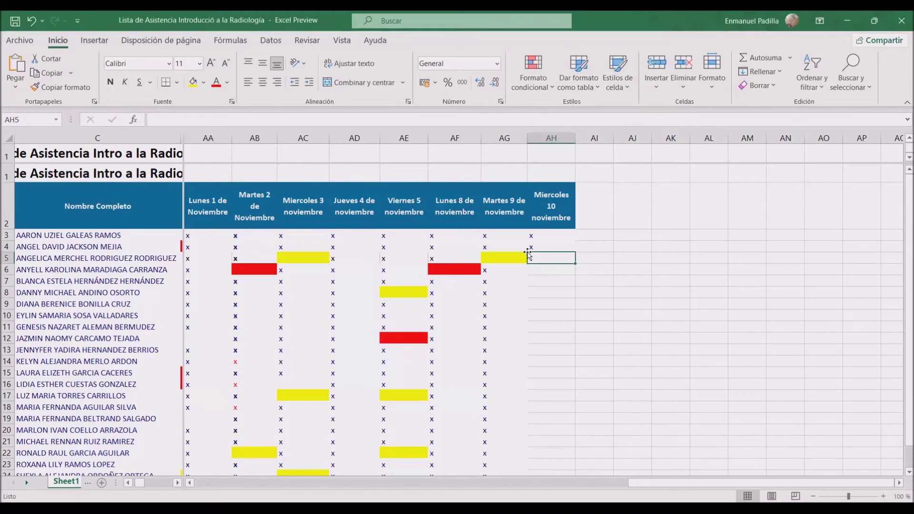
type("x")
key("Return")
type("x")
key("Return")
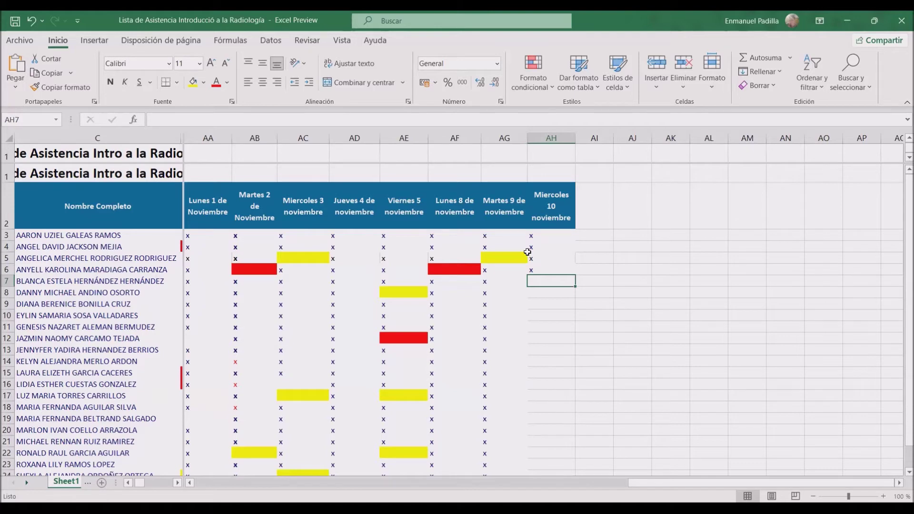
type("x")
key("Return")
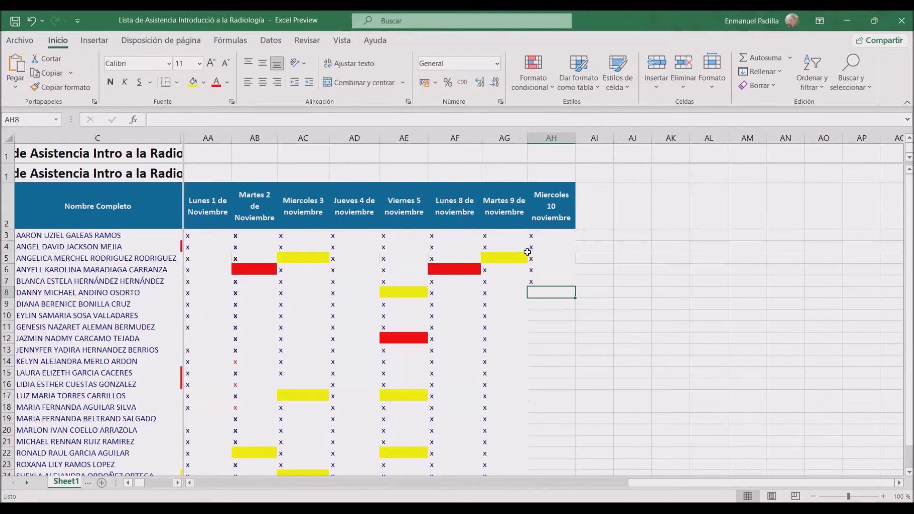
Leave AH8 blank and mark attendance with "x" in cells AH9 through AH12
key("Return")
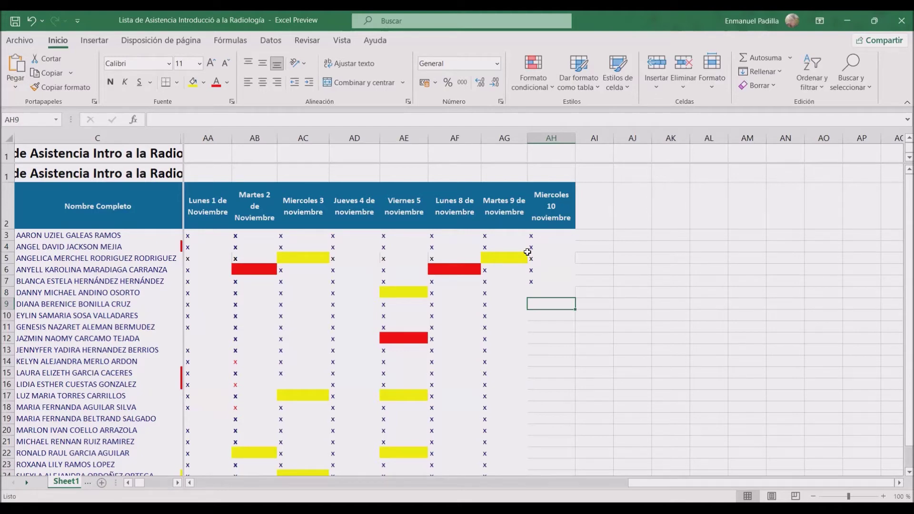
type("x")
key("Return")
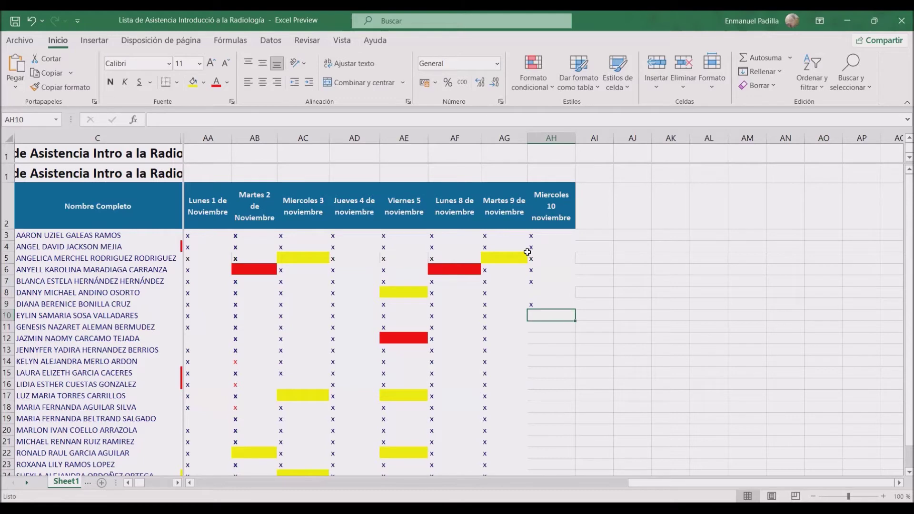
type("x")
key("Return")
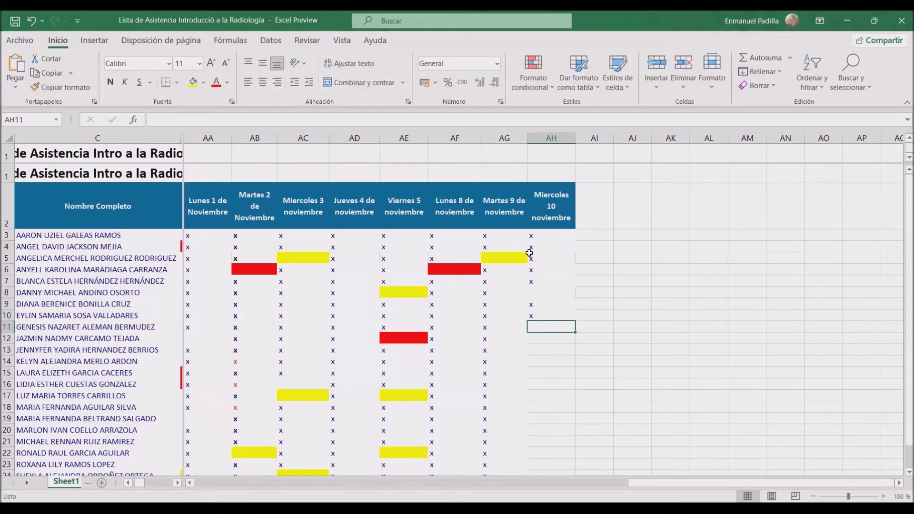
type("x")
key("Return")
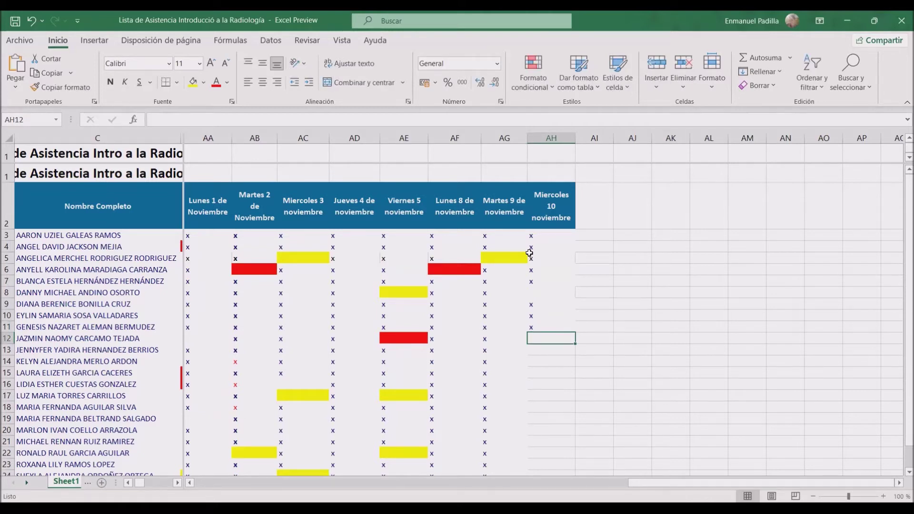
type("x")
key("Return")
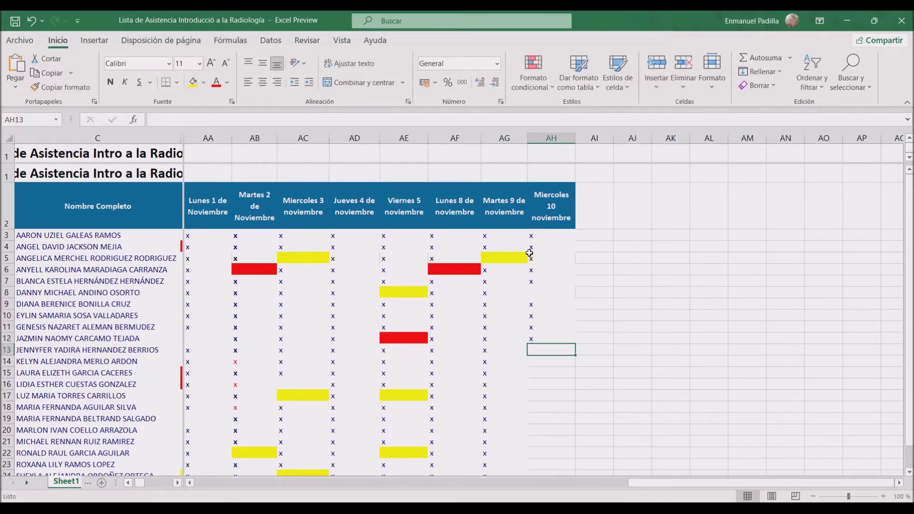
Mark attendance with "x" in cells AH13 through AH15 and leave AH16 blank
type("x")
key("Return")
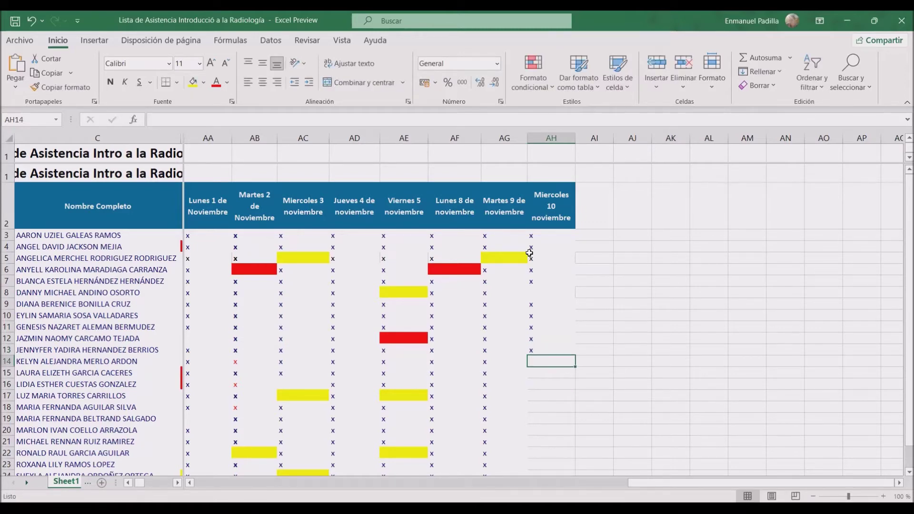
type("x")
key("Return")
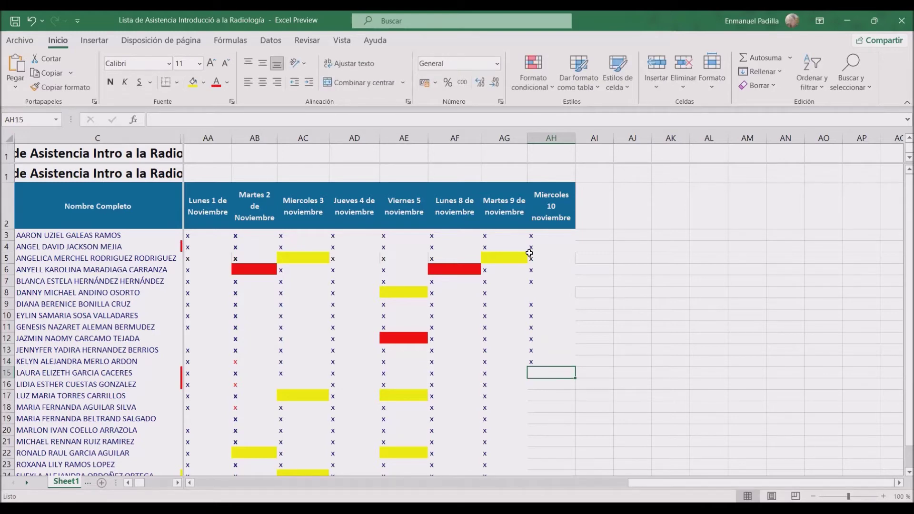
type("x")
key("Return")
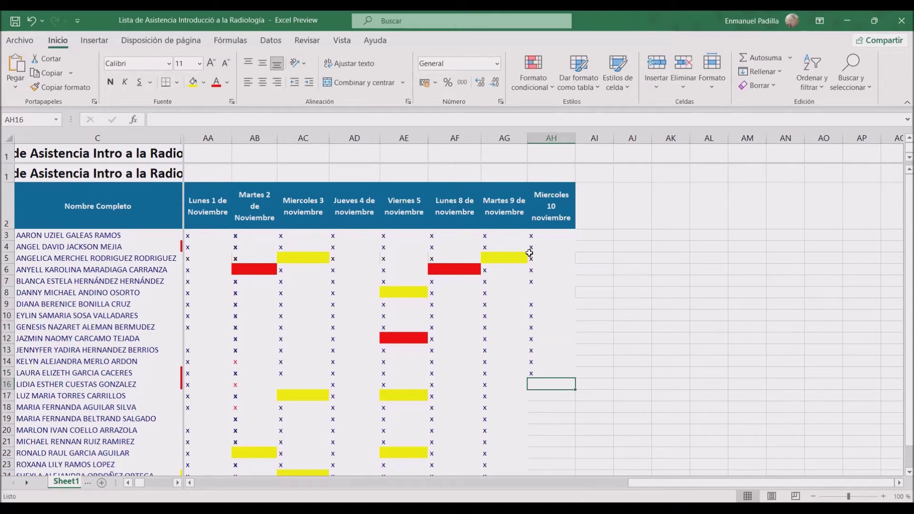
type("x")
key("BackSpace")
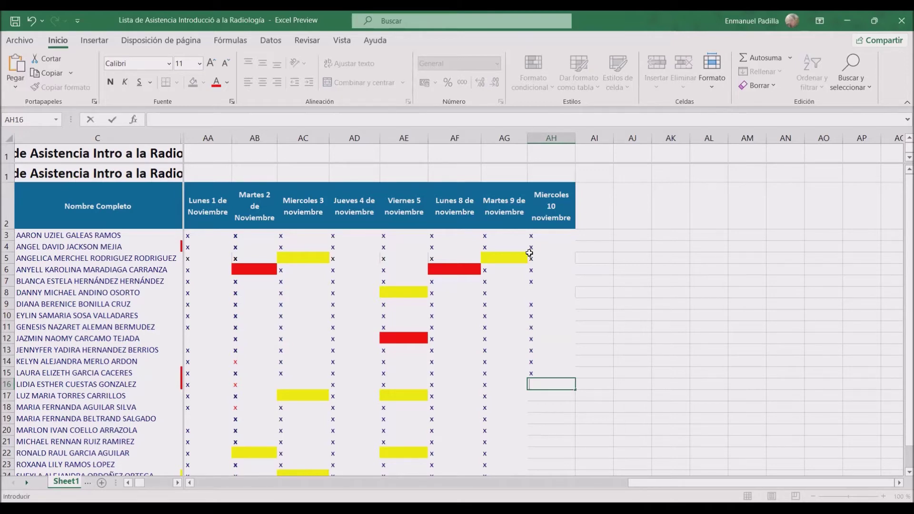
key("Return")
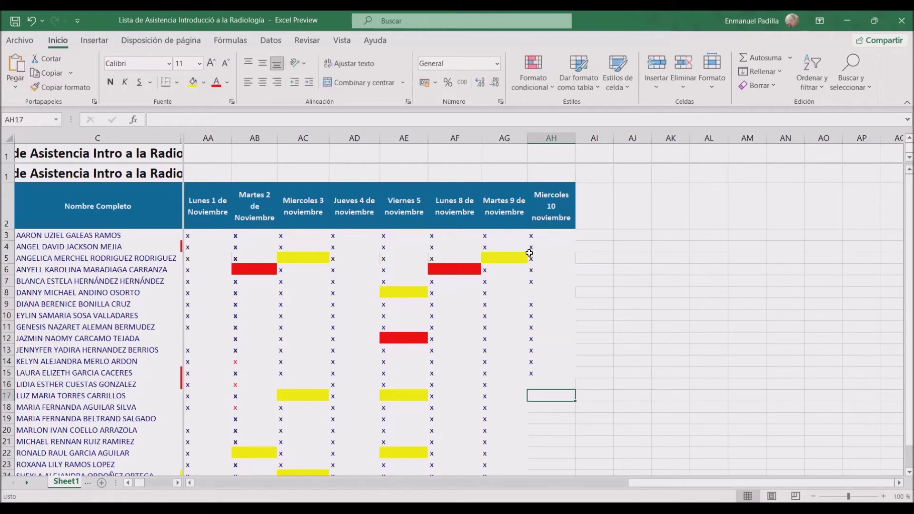
Mark attendance with "x" in cells AH17 through AH20 for Miercoles 10 noviembre
type("x")
key("Return")
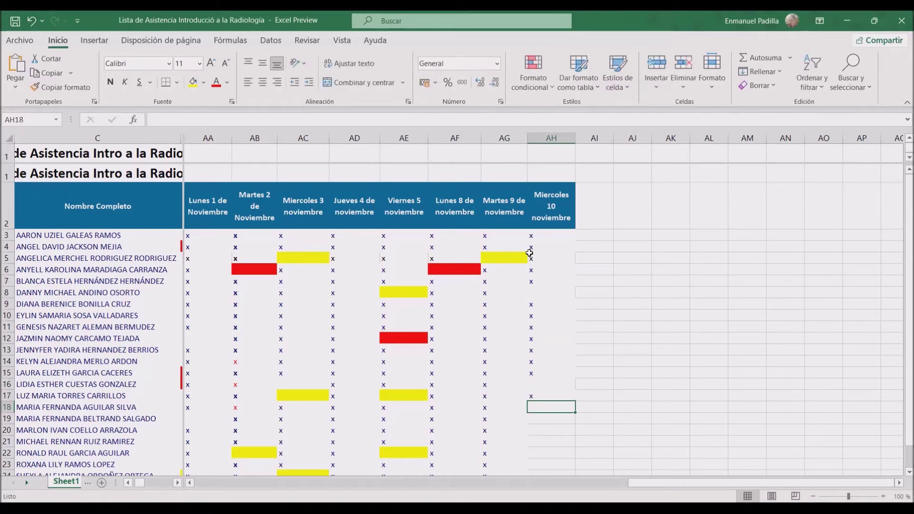
type("x")
key("Return")
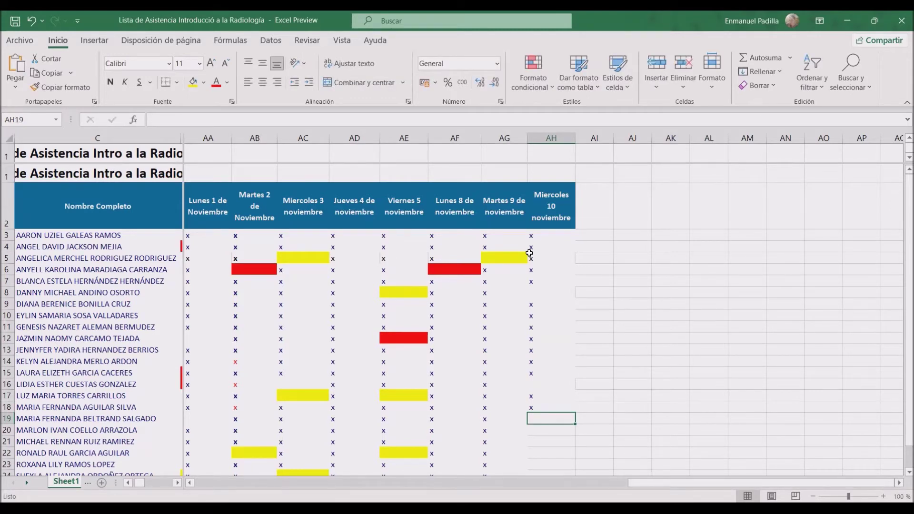
type("x")
key("Return")
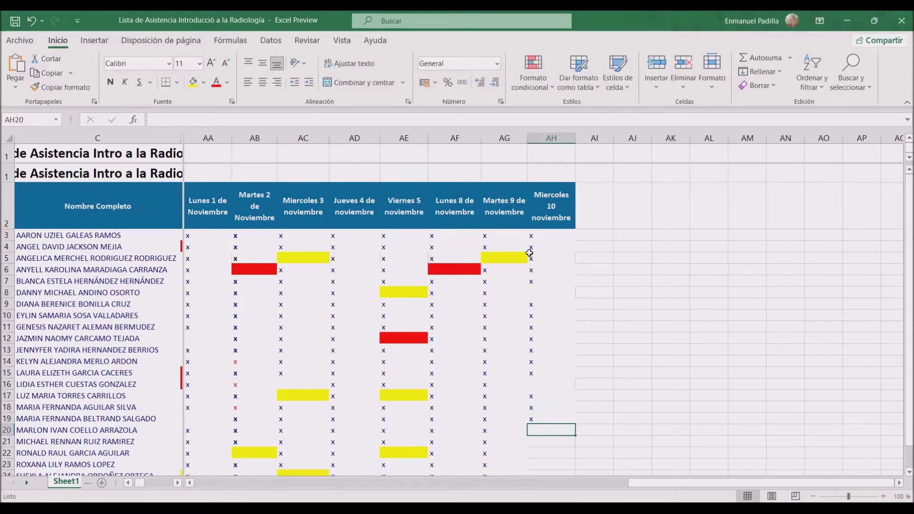
type("x")
key("Return")
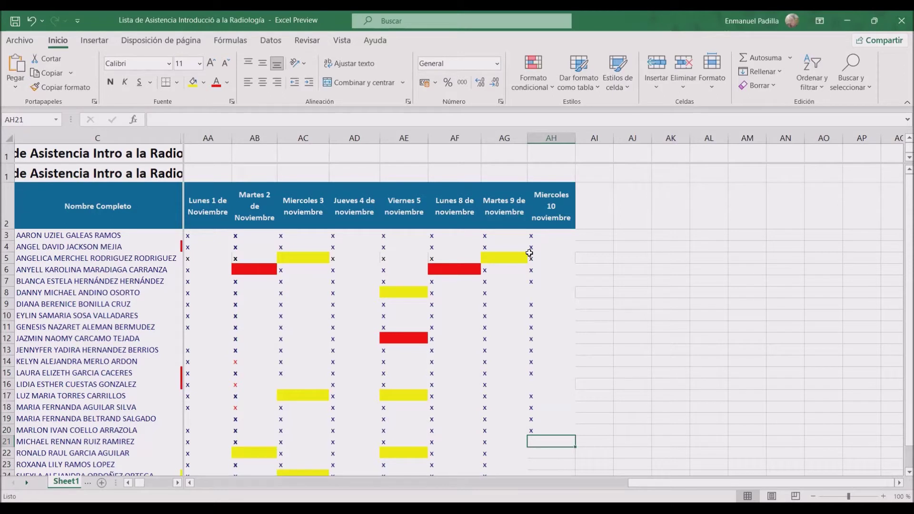
Mark attendance with "x" in cells AH21 through AH23 for Miercoles 10 noviembre
type("x")
key("Return")
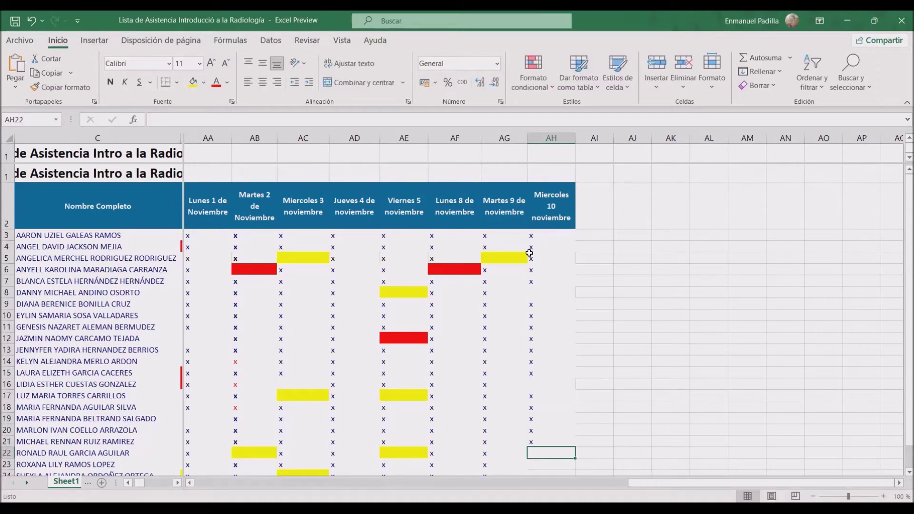
type("x")
key("Return")
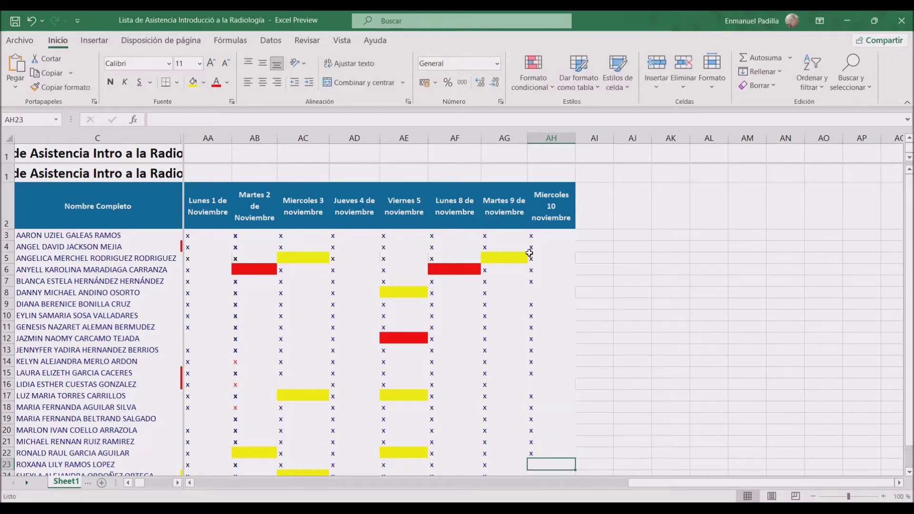
type("x")
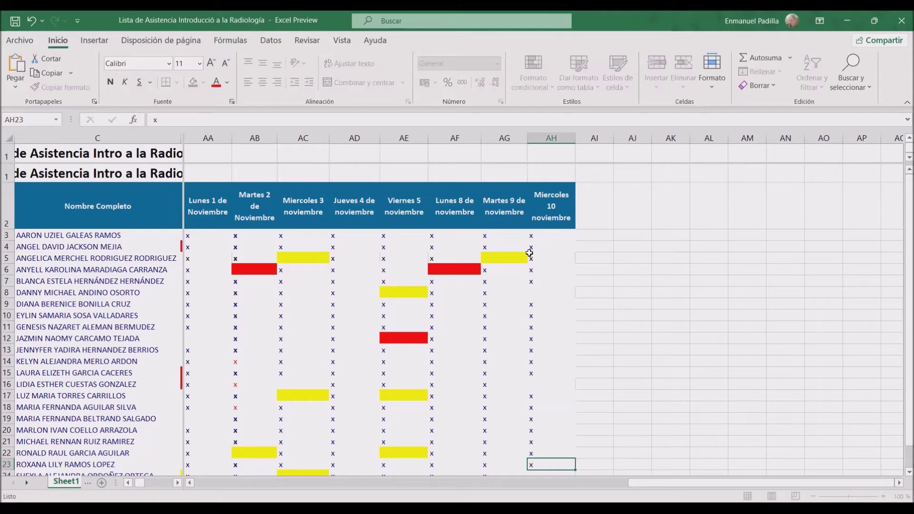
key("Return")
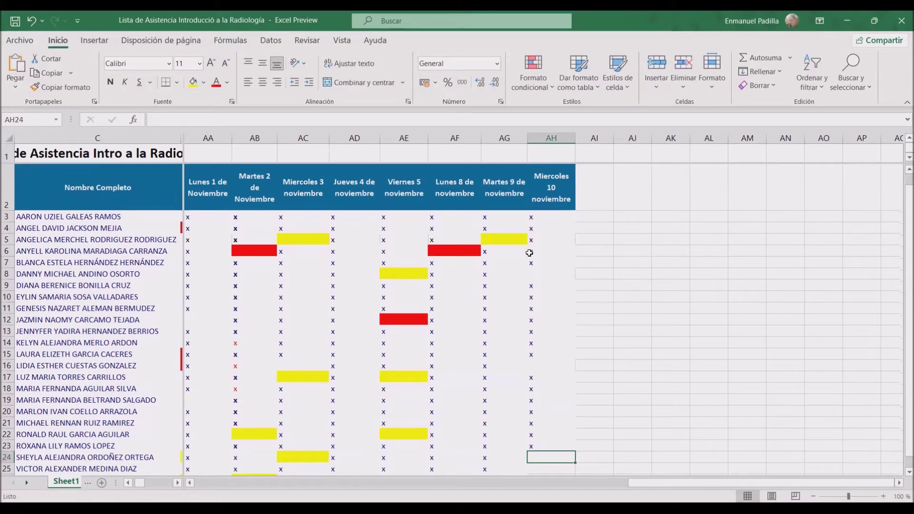
Mark attendance with "x" in cells AH24 through AH26 and in AH28, skipping AH27
type("x")
key("Return")
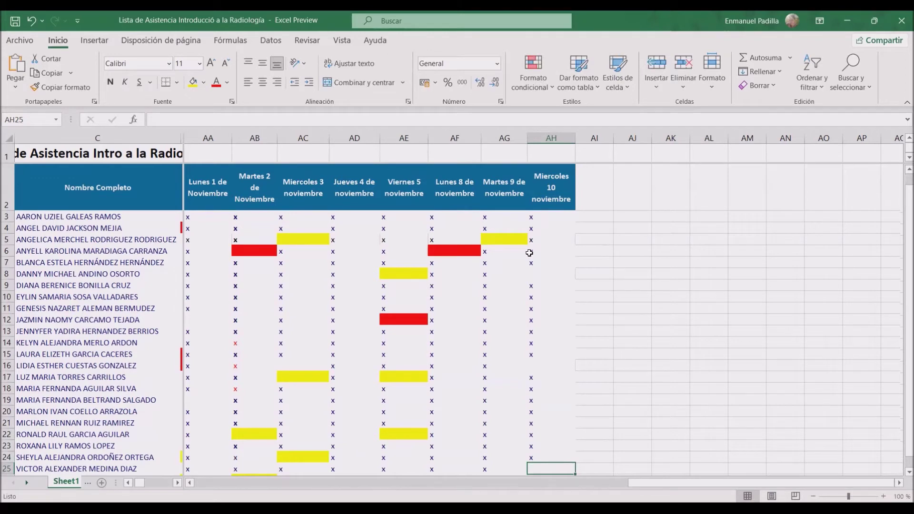
type("x")
key("Return")
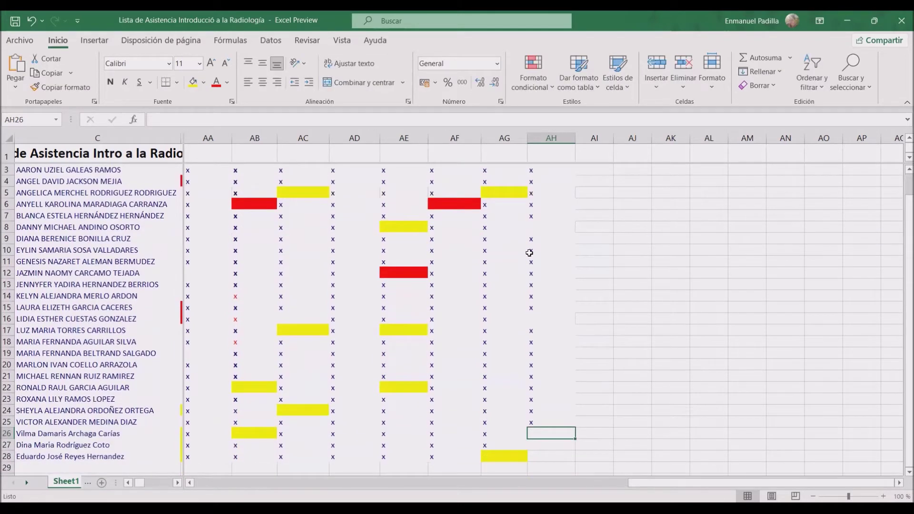
type("x")
key("Return")
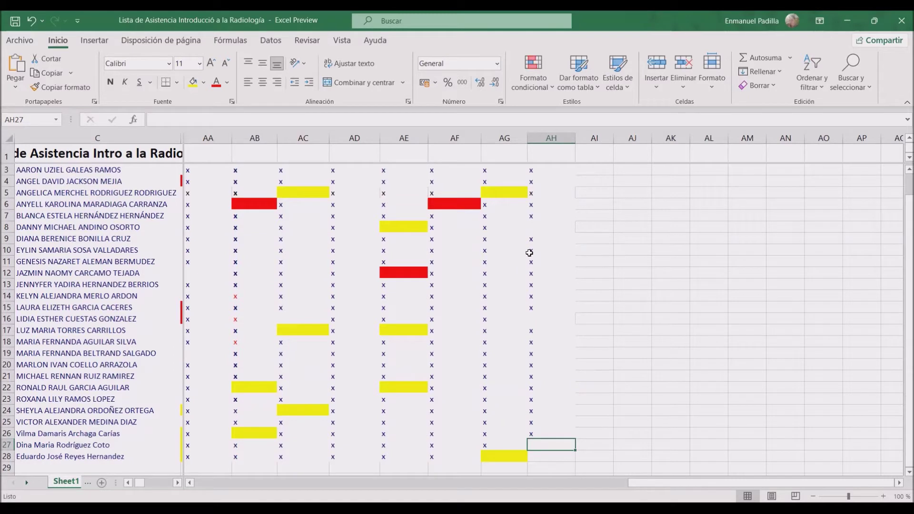
key("Down")
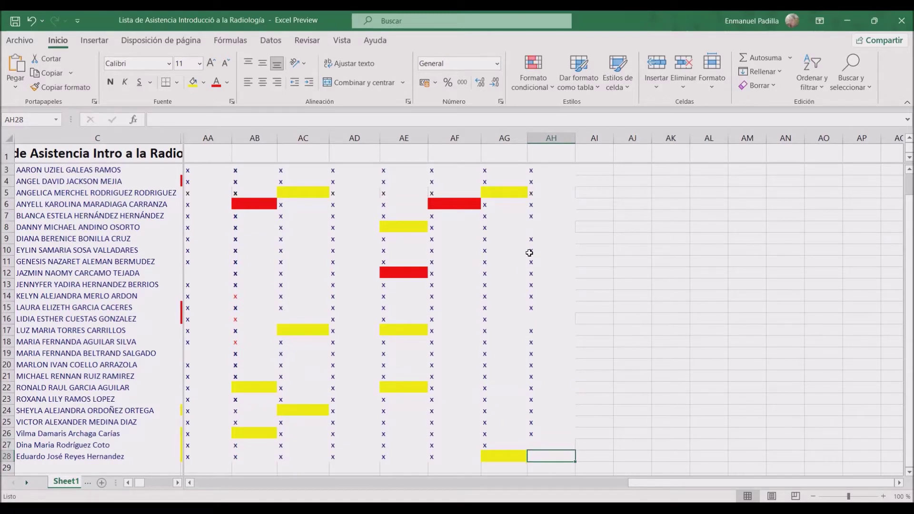
type("x")
key("Up")
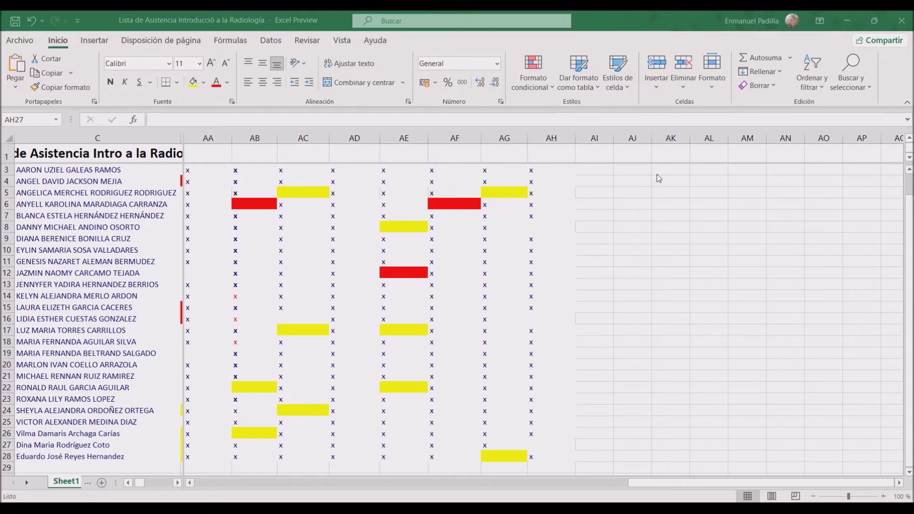
Fill the skipped attendance cell AH27 with "x"
left_click(534, 446)
key("Down")
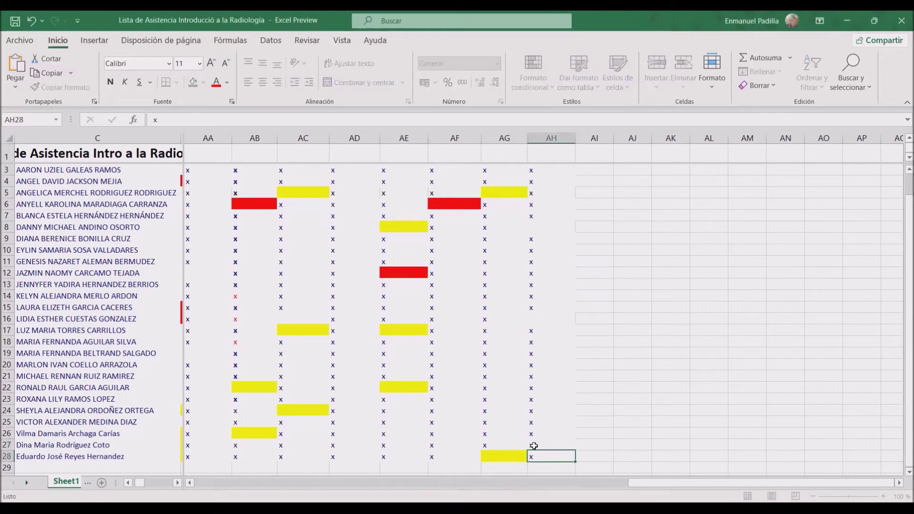
key("Up")
key("Up")
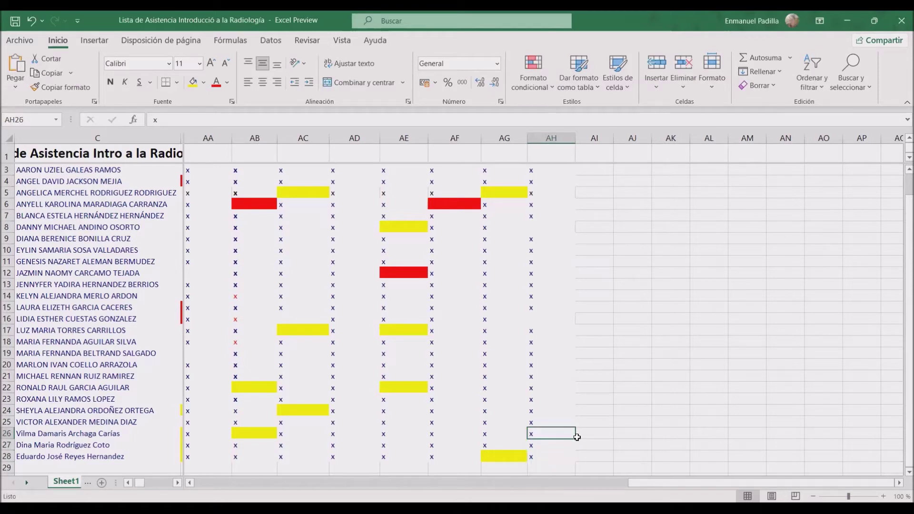
Review the attendance marks in the Miercoles 10 noviembre column from row 26 up to row 8
key("alt+Tab")
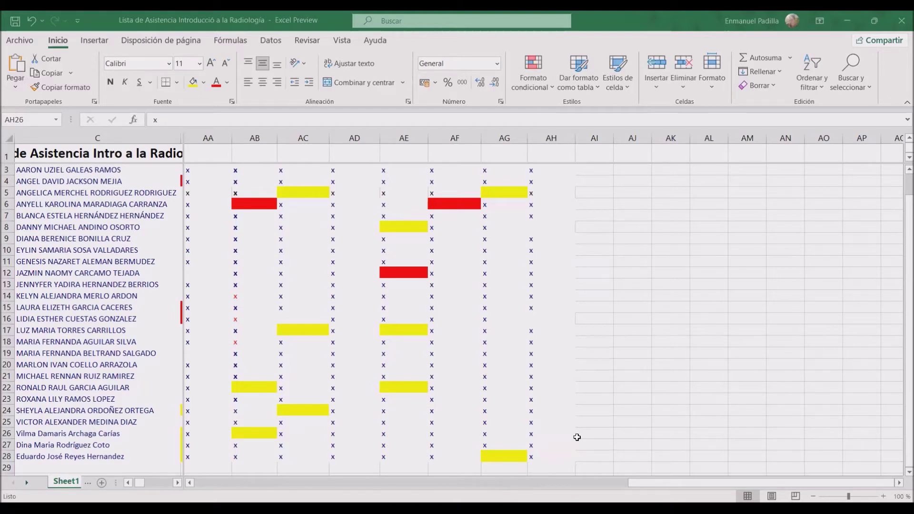
key("alt+Tab")
key("Up")
key("Up")
key("Up")
key("Up")
key("Up")
key("Up")
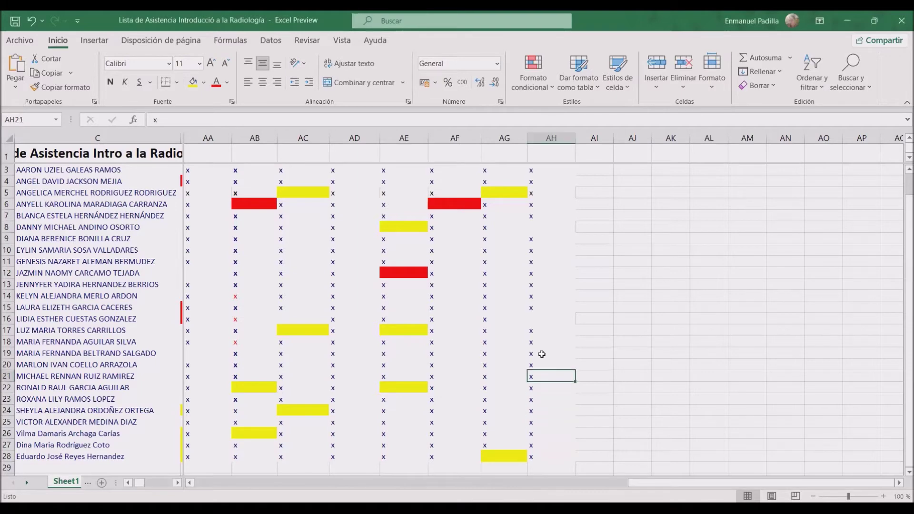
key("Up")
key("Up")
key("Up")
key("Up")
key("Up")
key("Up")
key("Up")
key("Down")
key("Up")
key("Up")
key("Up")
key("Up")
key("Up")
key("Up")
key("Up")
key("Up")
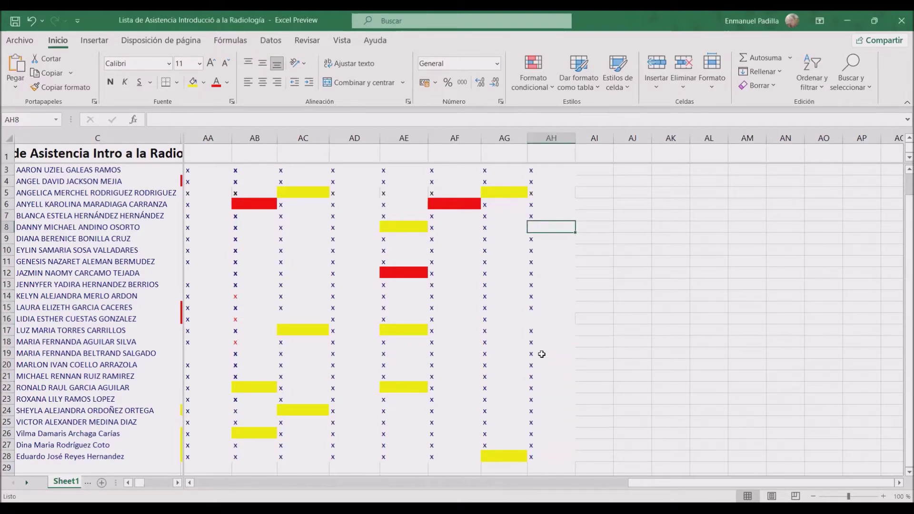
Return to the Miercoles 10 noviembre header cell AH2 and save the workbook
key("Up")
key("Up")
key("Up")
key("Up")
key("Up")
key("Up")
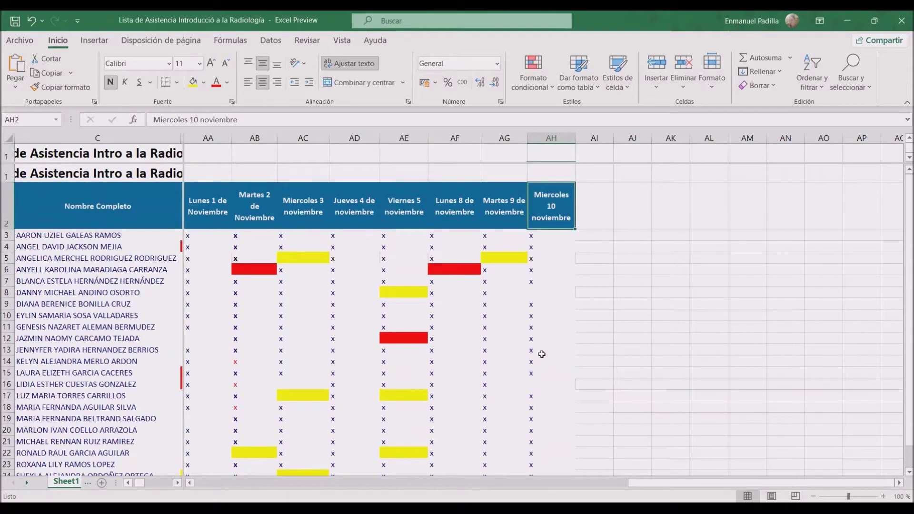
left_click(14, 22)
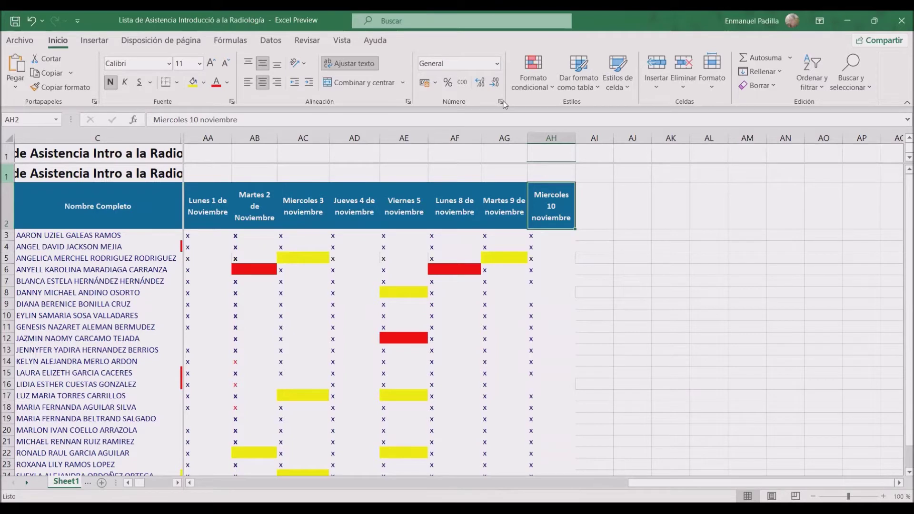